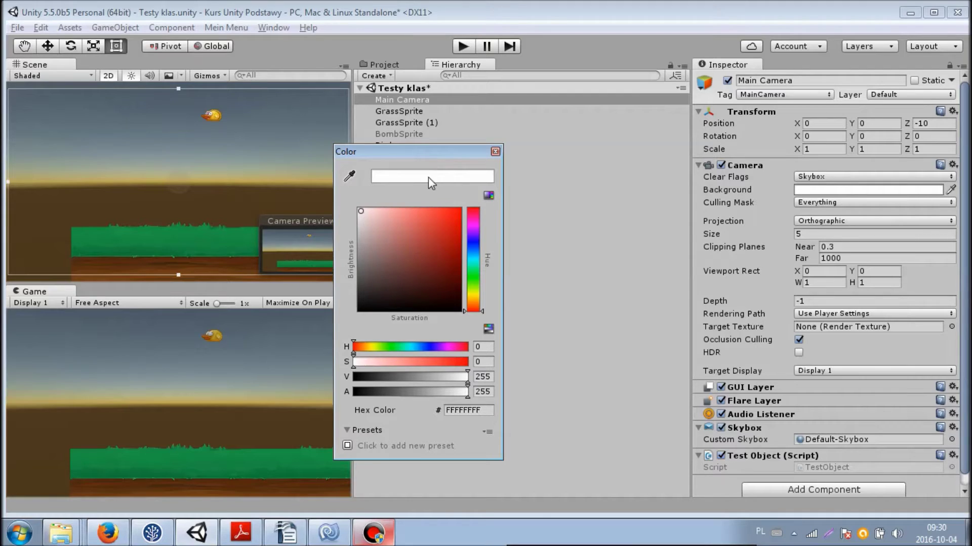
- Set the camera background colour to grass green 188F44FF, sampled with the eyedropper from the Scene view
{"action": "mouse_move", "coordinate": [372, 212]}
{"action": "left_mouse_down"}
{"action": "mouse_move", "coordinate": [390, 216]}
{"action": "mouse_move", "coordinate": [370, 209]}
{"action": "left_mouse_up"}
{"action": "left_click", "coordinate": [350, 177]}
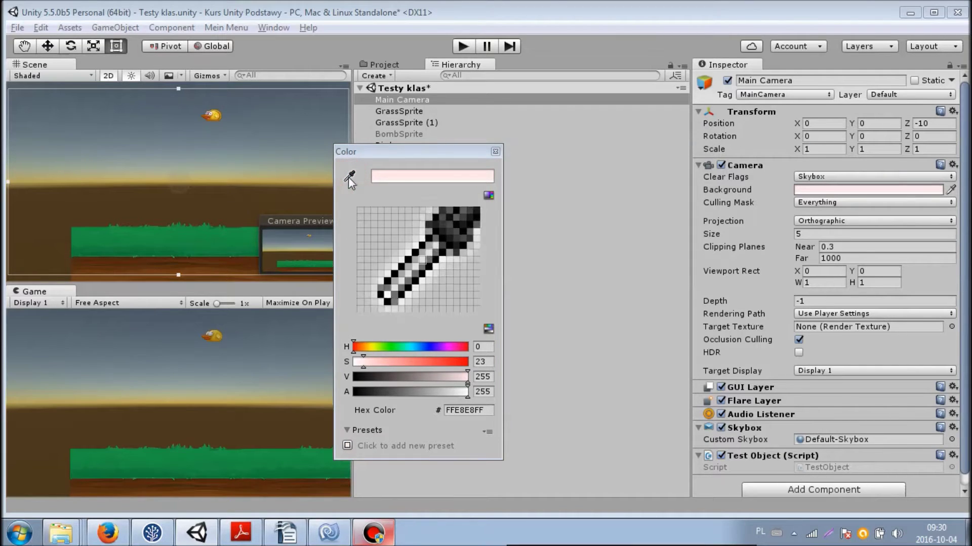
{"action": "left_click", "coordinate": [225, 246]}
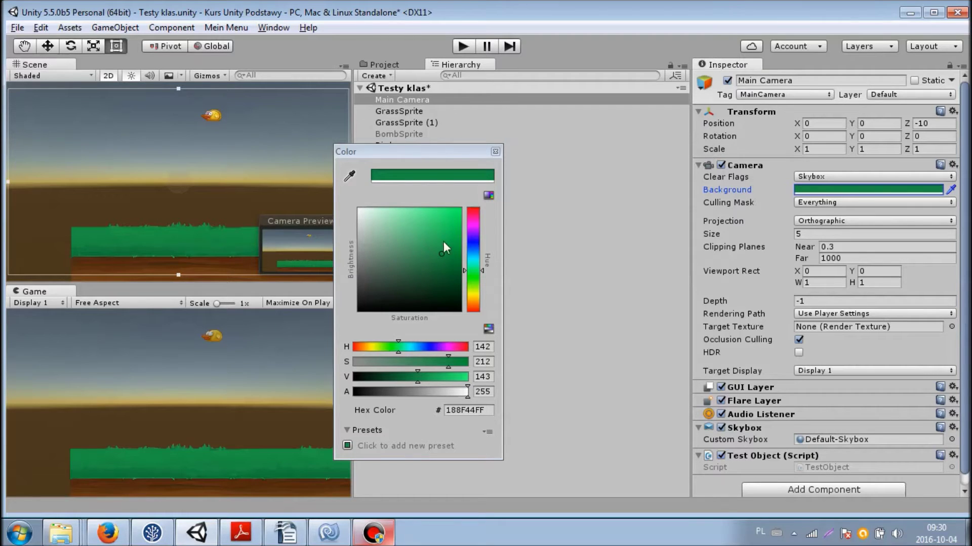
- Cycle the colour square's layouts, ending on a hue–brightness square with a separate saturation bar
{"action": "left_click", "coordinate": [487, 196]}
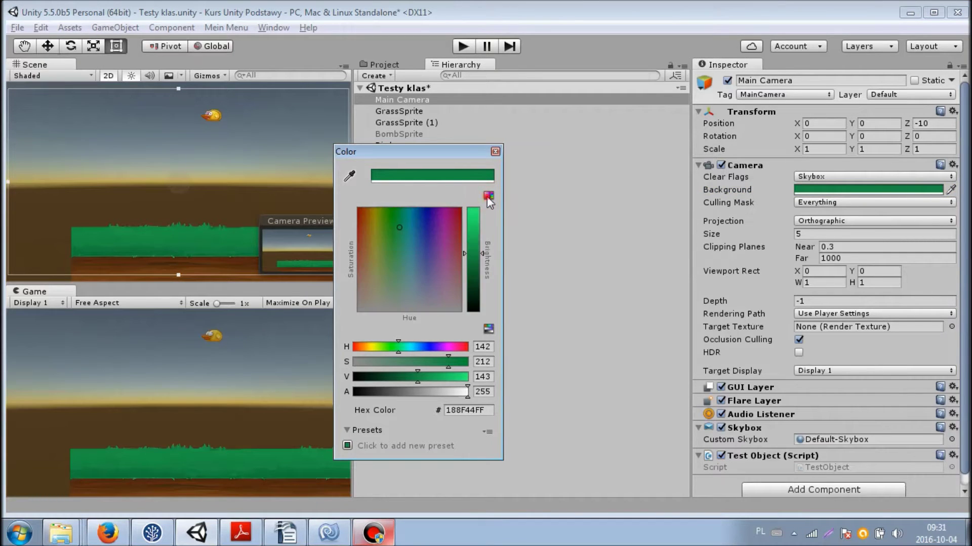
{"action": "left_click", "coordinate": [486, 196]}
{"action": "left_click", "coordinate": [487, 196]}
{"action": "left_click", "coordinate": [487, 196]}
{"action": "left_click", "coordinate": [487, 196]}
{"action": "left_click", "coordinate": [487, 196]}
{"action": "left_click", "coordinate": [487, 196]}
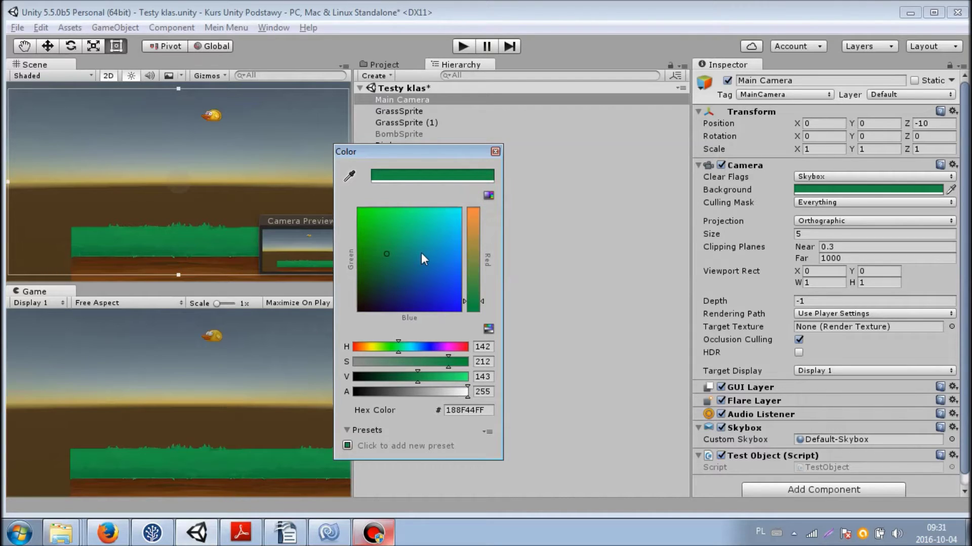
{"action": "left_click", "coordinate": [488, 196]}
{"action": "left_click", "coordinate": [488, 196]}
{"action": "left_click", "coordinate": [489, 196]}
{"action": "left_click", "coordinate": [489, 196]}
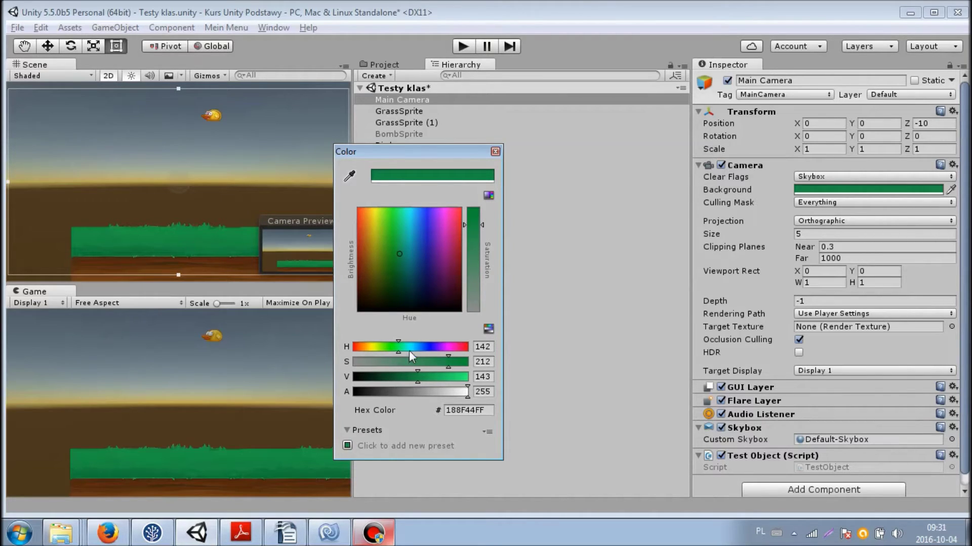
- Switch the sliders from RGB back to HSV, showing H 142, S 212, V 143, A 255
{"action": "left_click", "coordinate": [488, 329]}
{"action": "left_click", "coordinate": [489, 329]}
{"action": "left_click", "coordinate": [488, 329]}
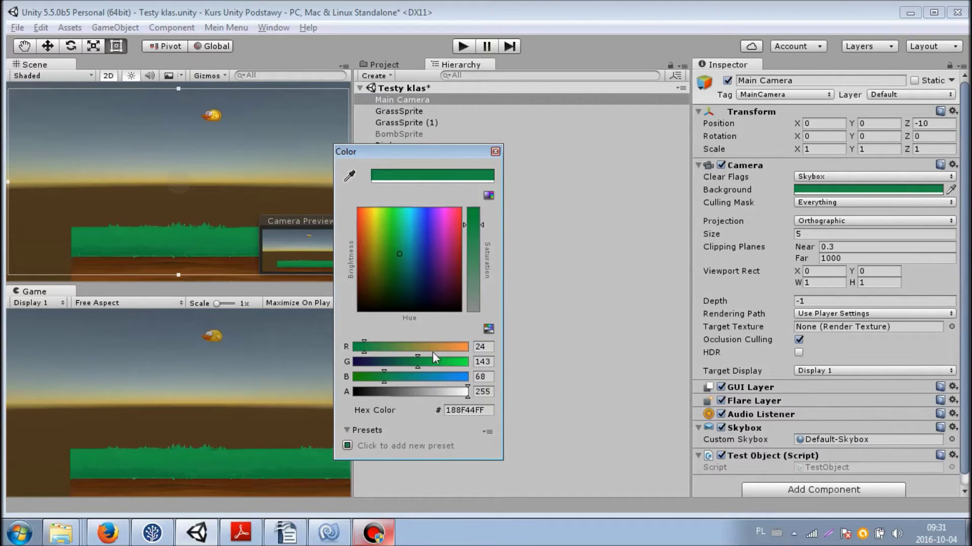
{"action": "left_click", "coordinate": [487, 328]}
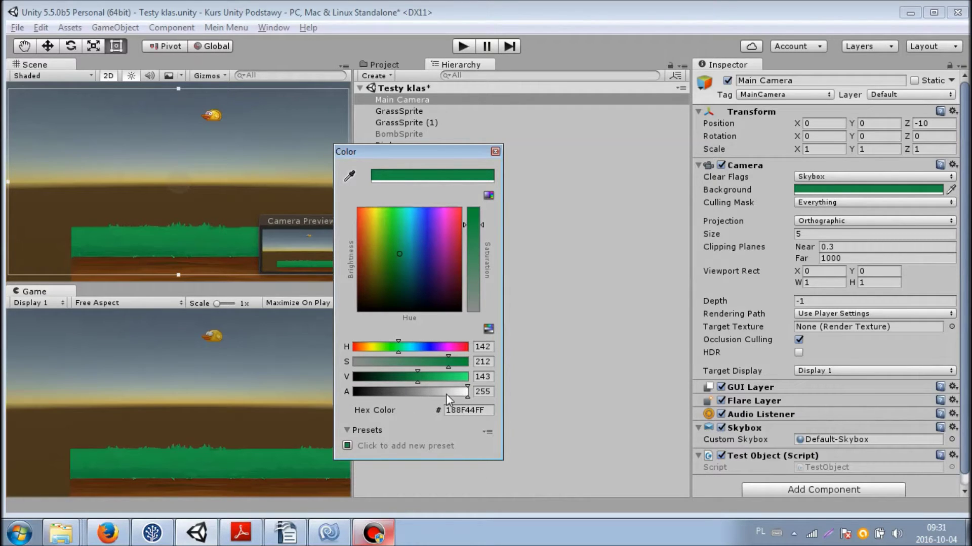
{"action": "left_click", "coordinate": [489, 347]}
{"action": "double_click", "coordinate": [476, 348]}
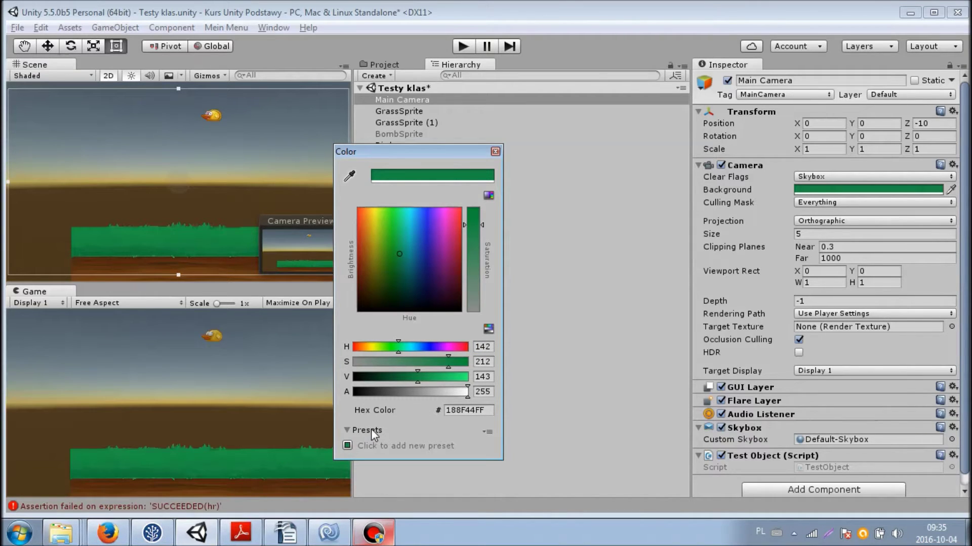
- Load the Default preset library and add the green 188F44FF as a new preset swatch
{"action": "left_click", "coordinate": [489, 431]}
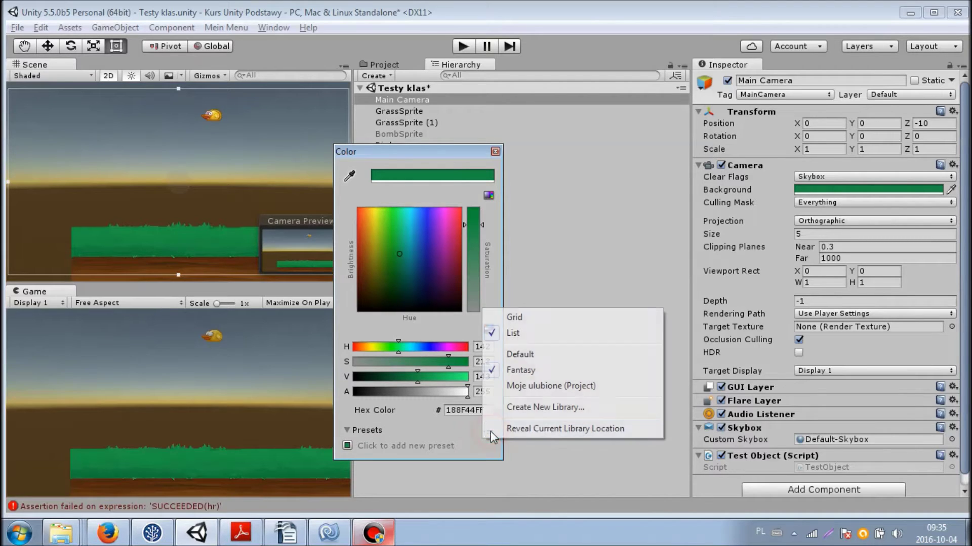
{"action": "left_click", "coordinate": [513, 354]}
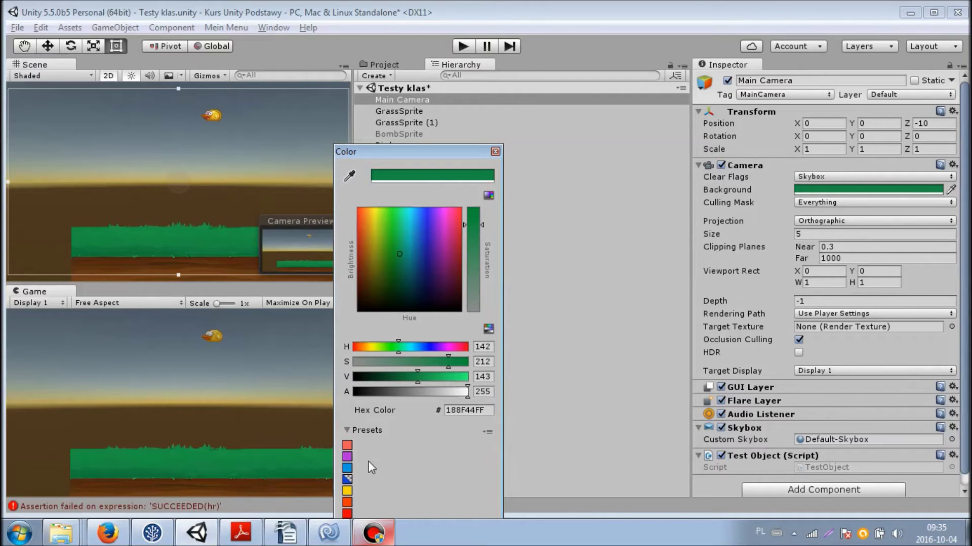
{"action": "left_click_drag", "start_coordinate": [405, 151], "coordinate": [409, 84]}
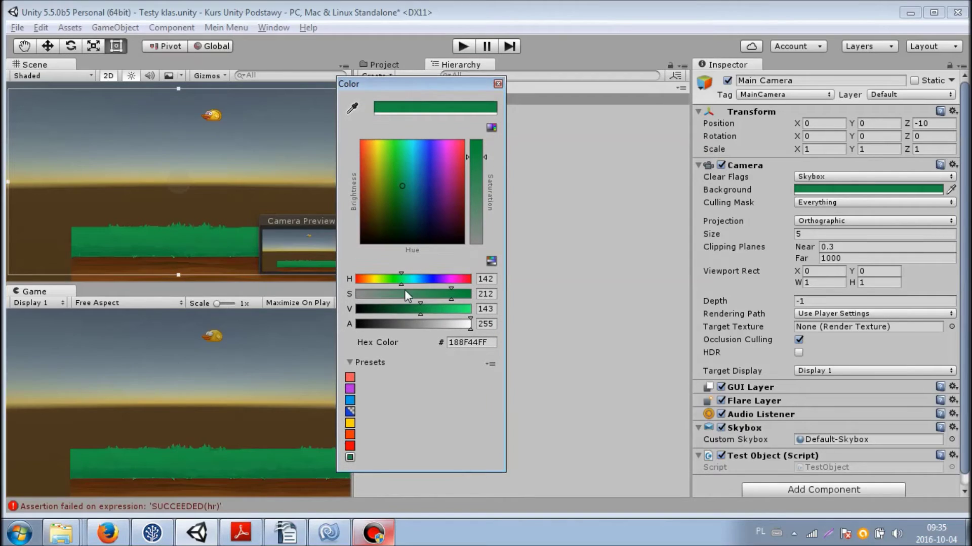
{"action": "left_click", "coordinate": [350, 458]}
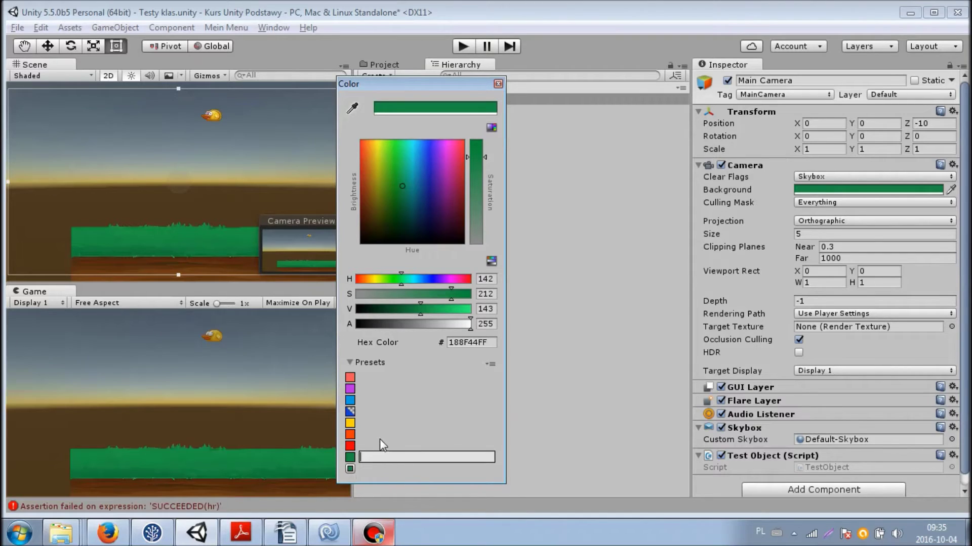
- Name the new green preset 'ddd'
{"action": "type", "text": "ddd"}
{"action": "key", "text": "Return"}
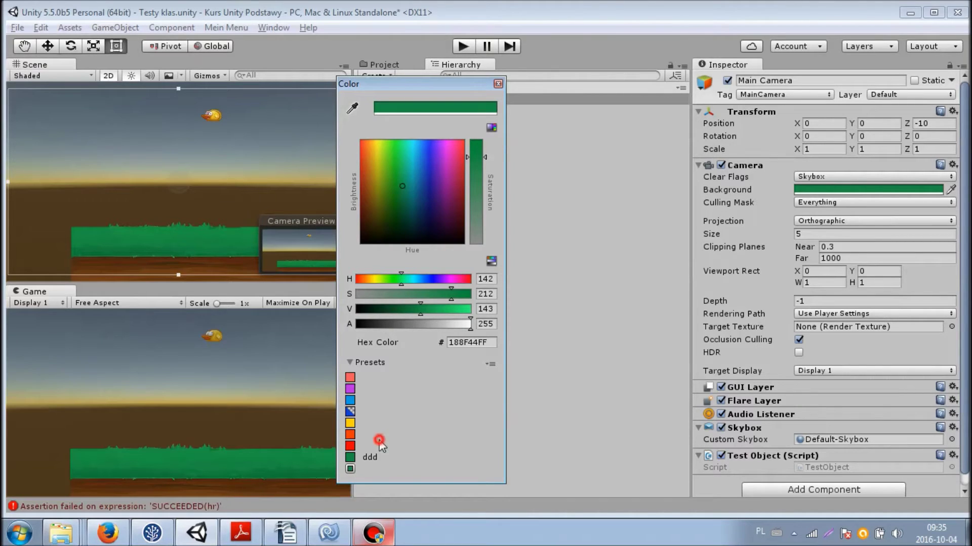
{"action": "right_click", "coordinate": [350, 458]}
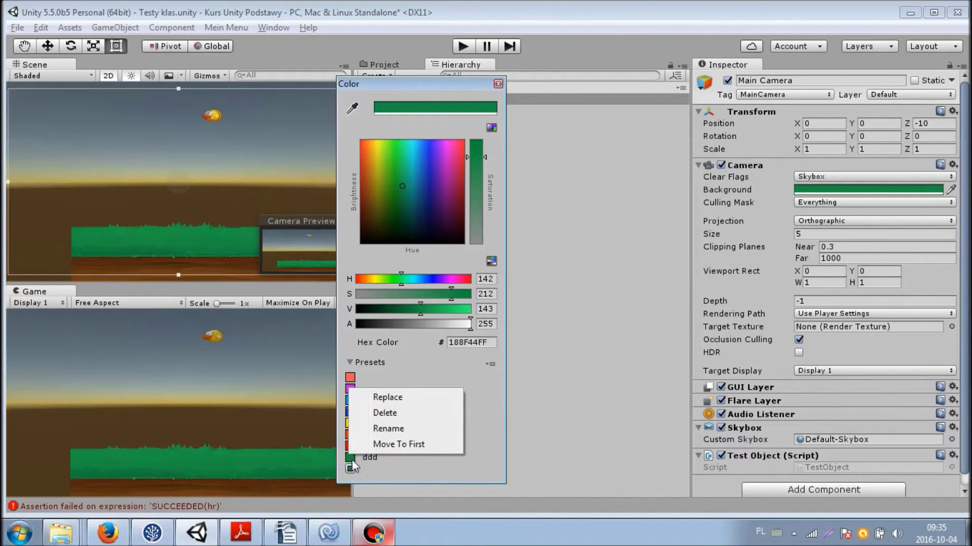
{"action": "left_click", "coordinate": [389, 429]}
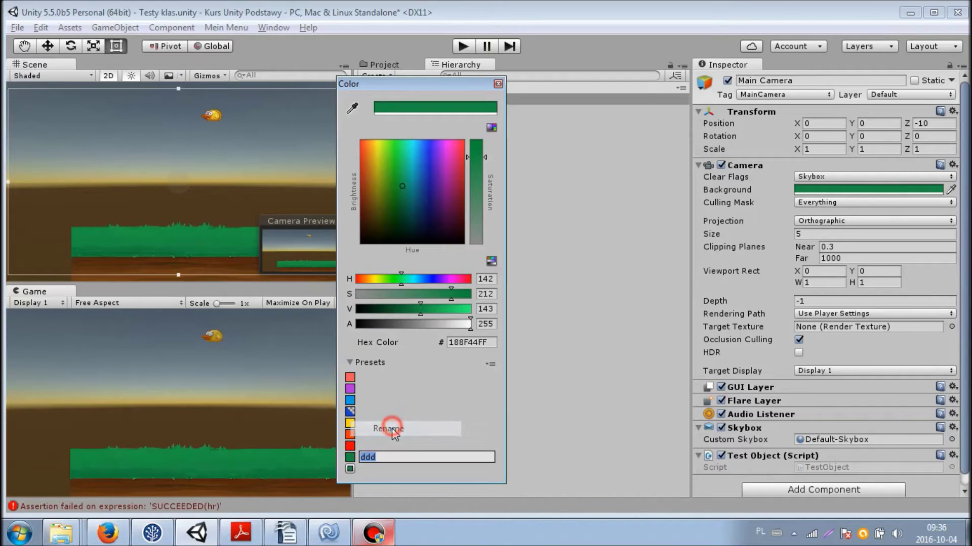
{"action": "left_click", "coordinate": [349, 457]}
- Move the ddd preset to the top of the list and change the colour to blue 1B3DA3FF
{"action": "right_click", "coordinate": [355, 457]}
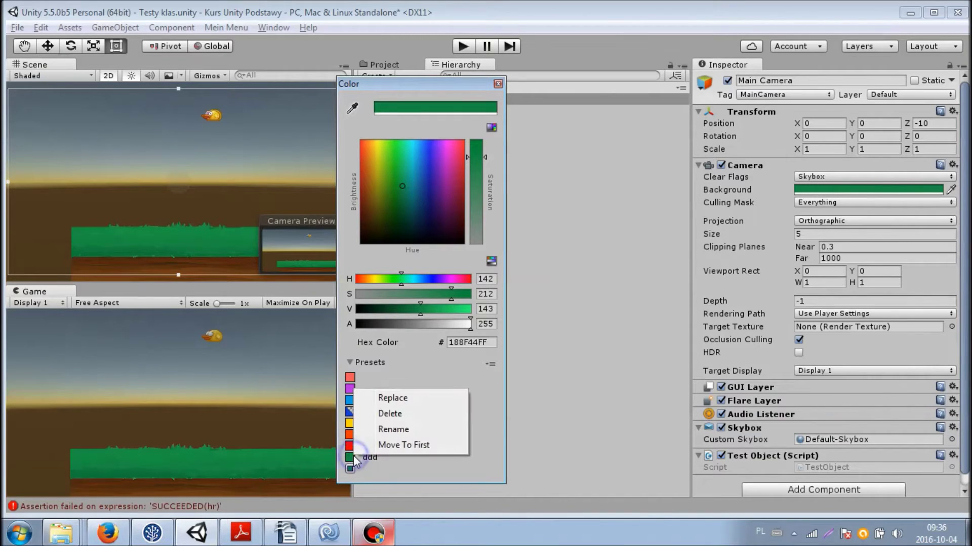
{"action": "left_click", "coordinate": [381, 446]}
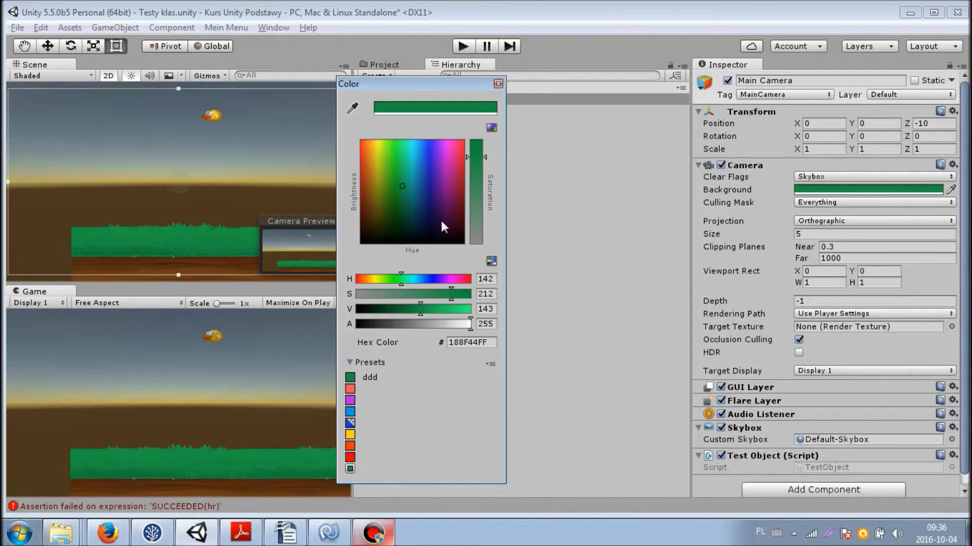
{"action": "left_click", "coordinate": [424, 179]}
- Replace the ddd preset with the blue 1B3DA3FF, then delete it from the Default library
{"action": "right_click", "coordinate": [350, 377]}
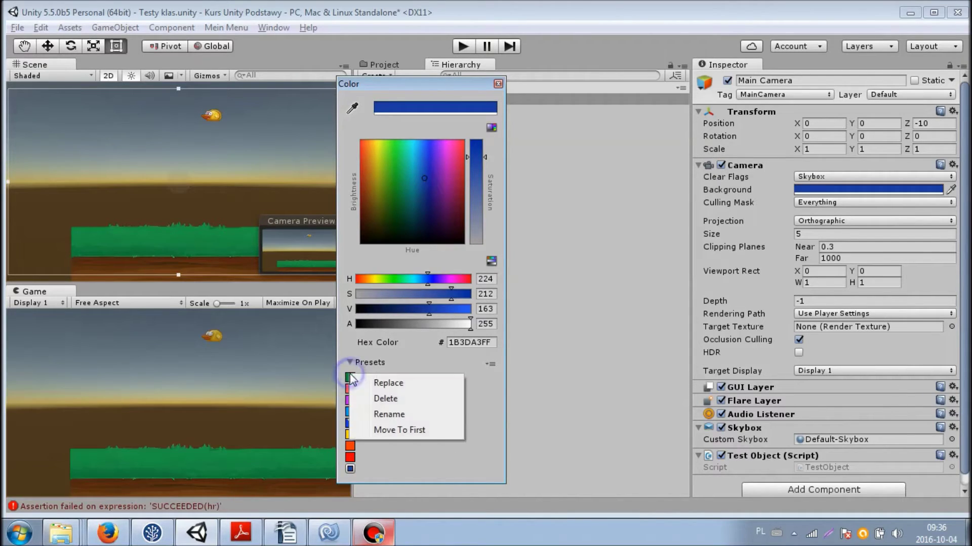
{"action": "left_click", "coordinate": [384, 383]}
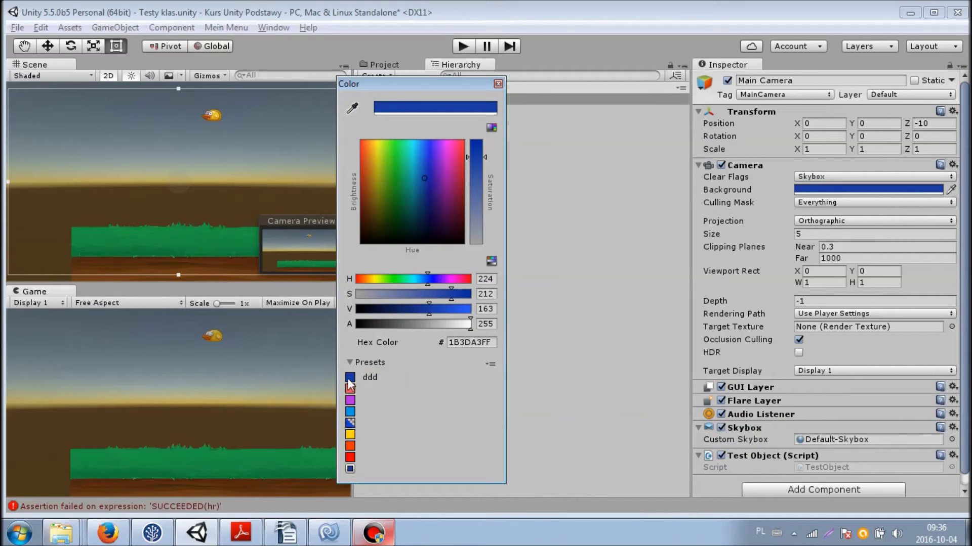
{"action": "right_click", "coordinate": [351, 379]}
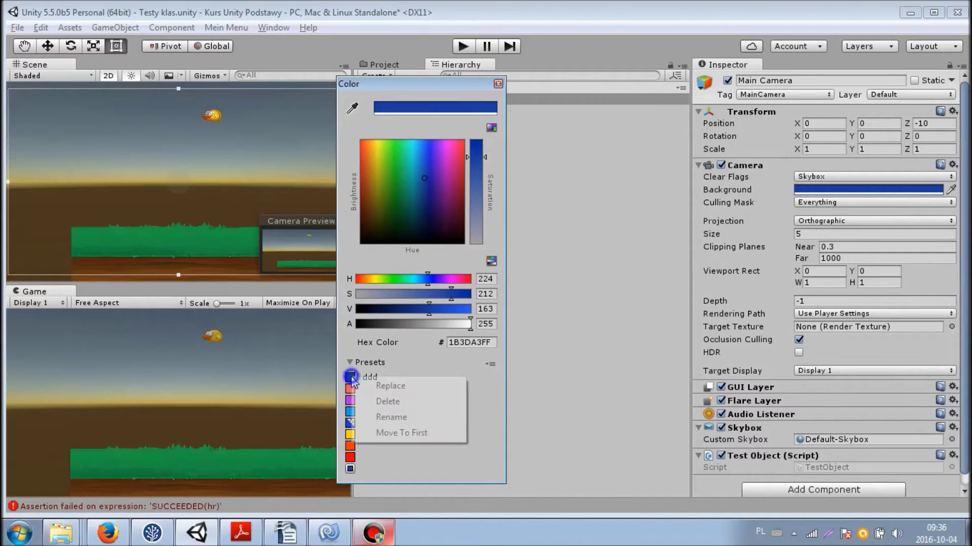
{"action": "left_click", "coordinate": [394, 402]}
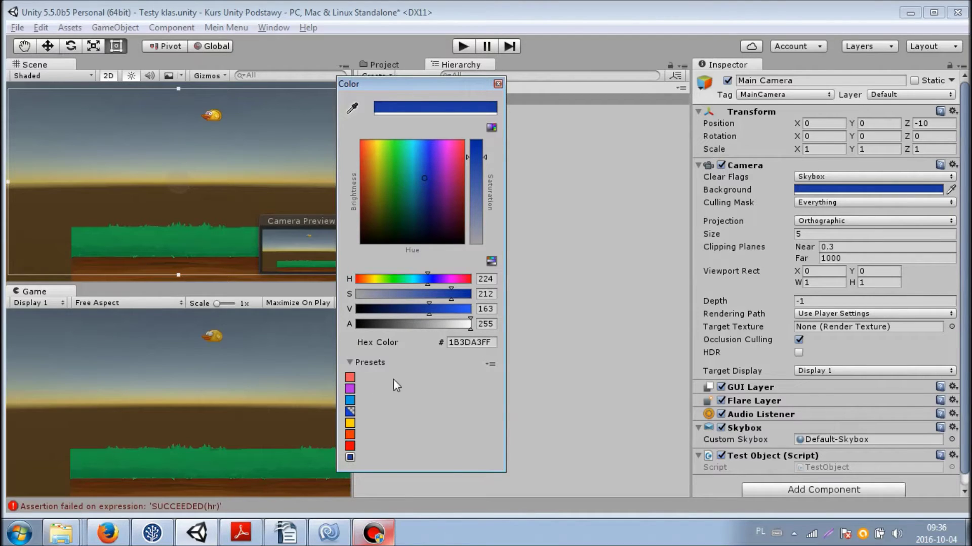
{"action": "left_click", "coordinate": [490, 364]}
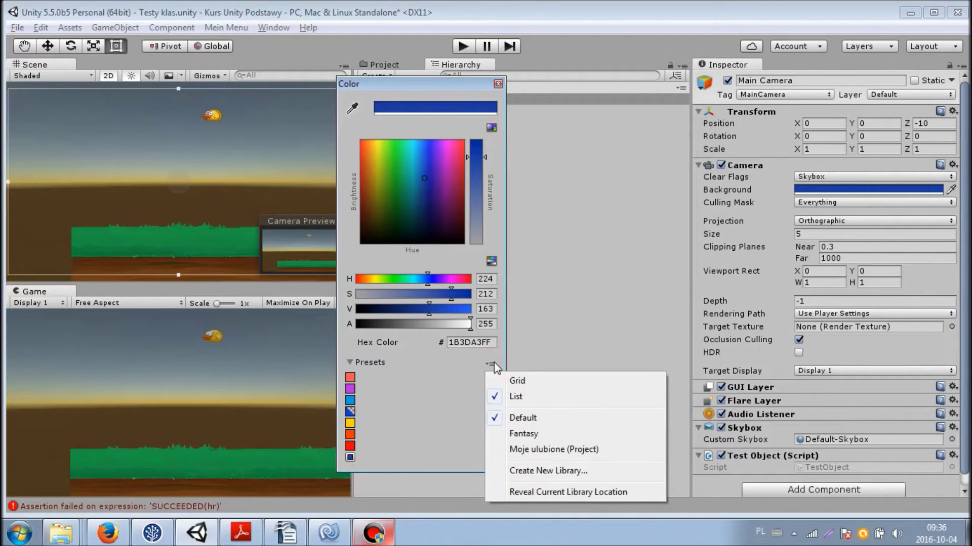
- Show presets as a grid, load the Fantasy library, then load 'Moje ulubione (Project)' with five swatches
{"action": "left_click", "coordinate": [542, 381]}
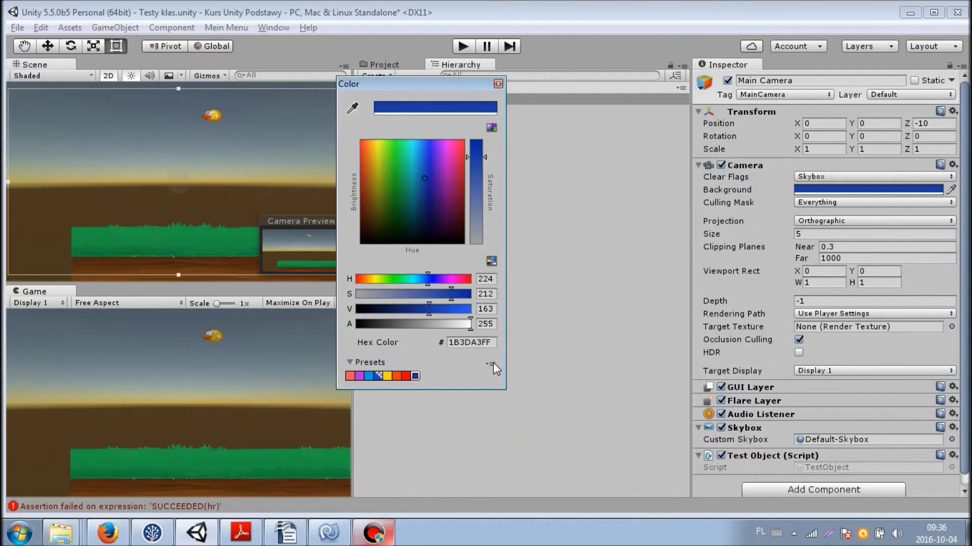
{"action": "left_click", "coordinate": [491, 364]}
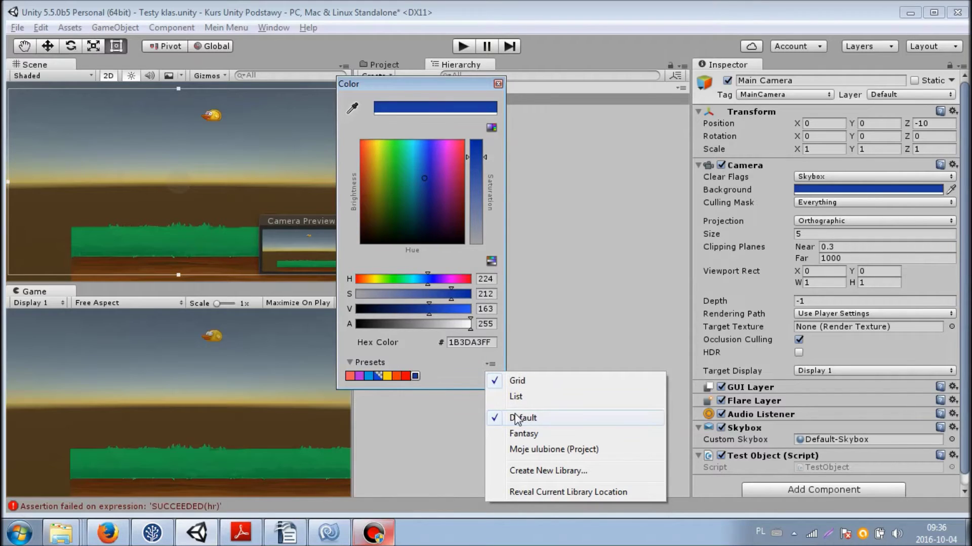
{"action": "left_click", "coordinate": [533, 434]}
{"action": "left_click", "coordinate": [490, 365]}
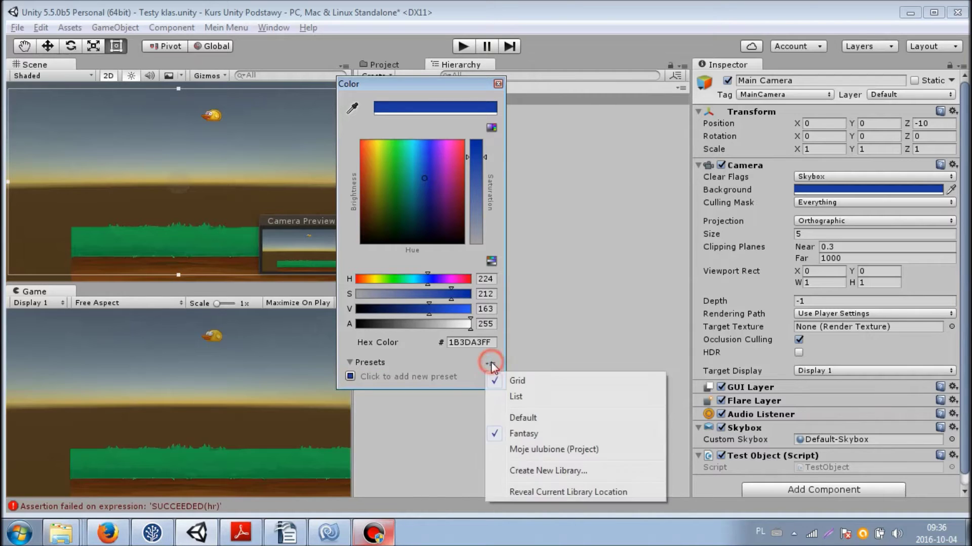
{"action": "left_click", "coordinate": [528, 450]}
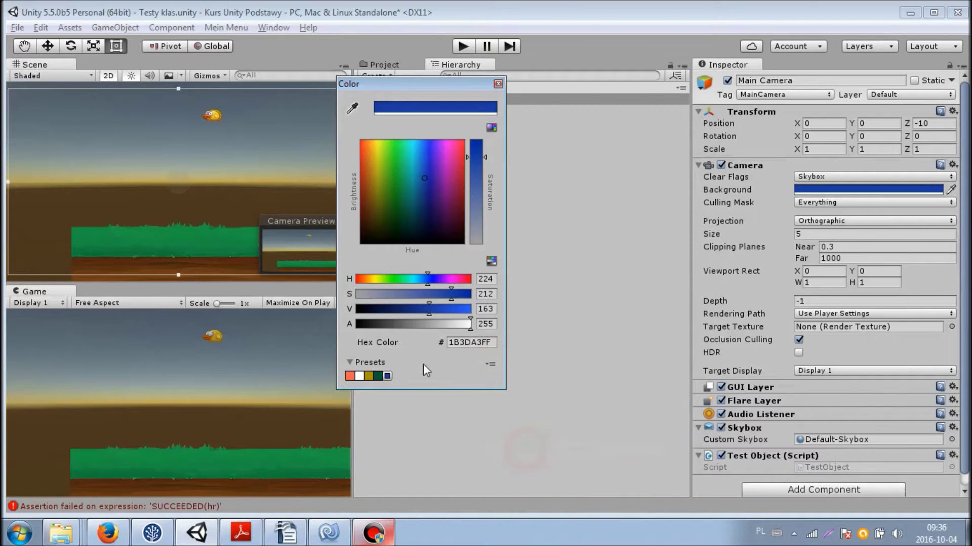
{"action": "left_click", "coordinate": [490, 364]}
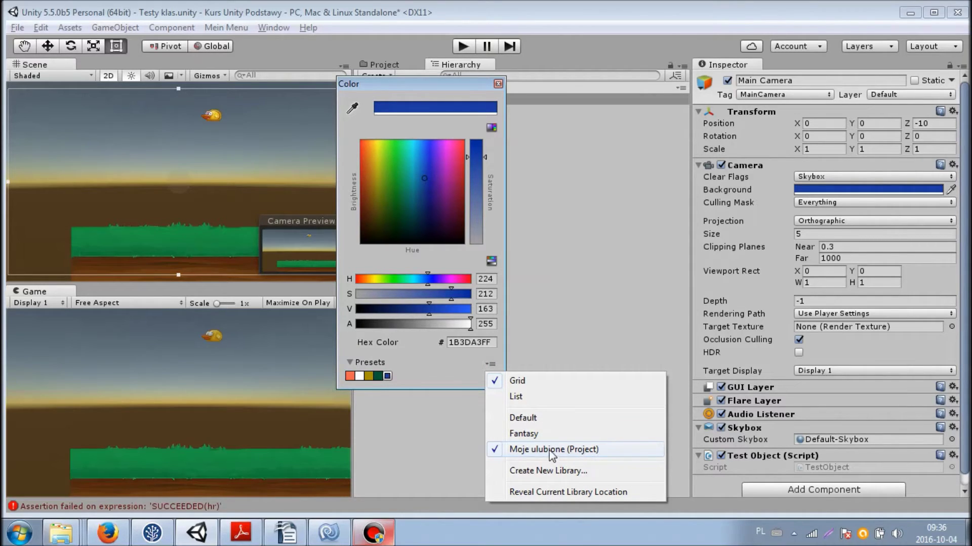
{"action": "left_click", "coordinate": [553, 471]}
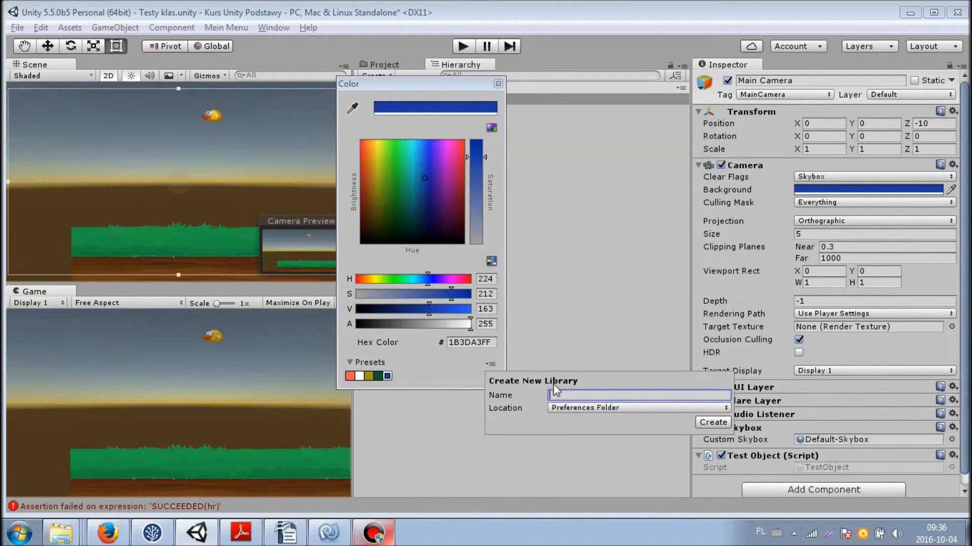
- Create an empty preset library named 'ddd' saved in the Preferences Folder
{"action": "type", "text": "ddd"}
{"action": "left_click", "coordinate": [604, 409]}
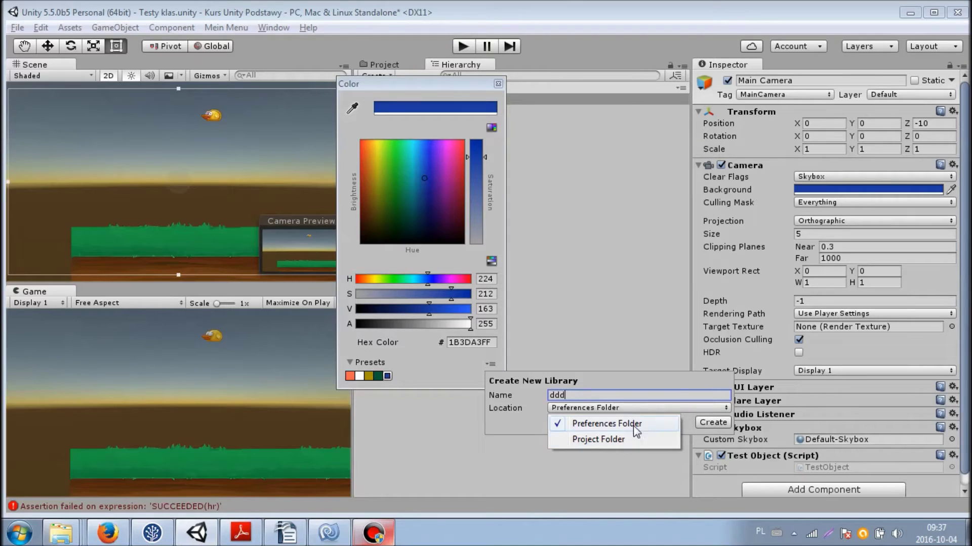
{"action": "left_click", "coordinate": [709, 421]}
{"action": "left_click", "coordinate": [712, 422]}
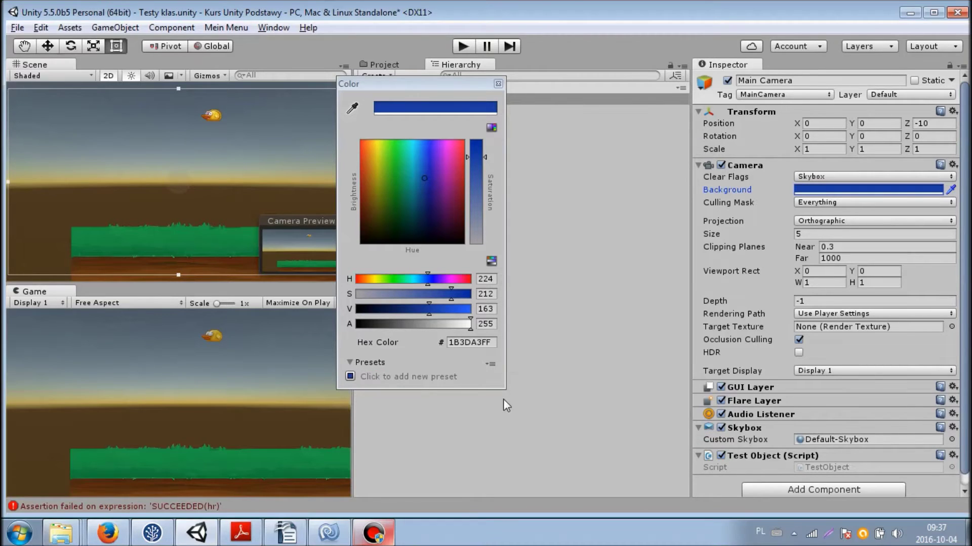
{"action": "left_click", "coordinate": [488, 363]}
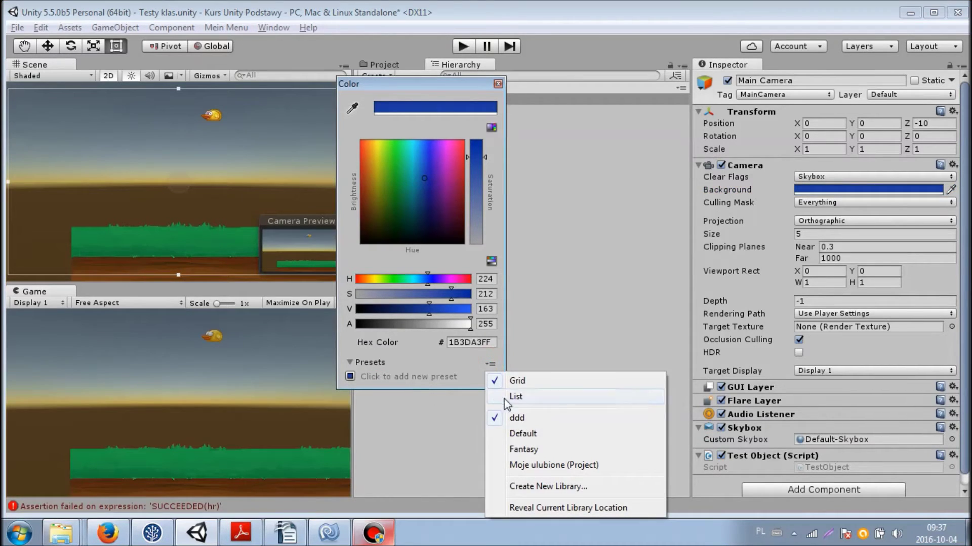
{"action": "left_click", "coordinate": [527, 509]}
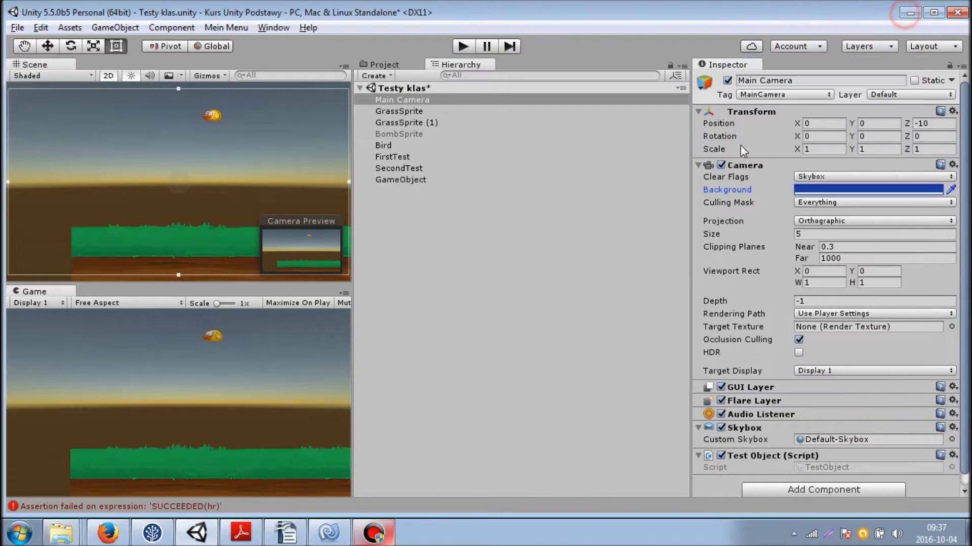
{"action": "left_click", "coordinate": [908, 12]}
{"action": "left_click", "coordinate": [820, 189]}
{"action": "left_click", "coordinate": [490, 363]}
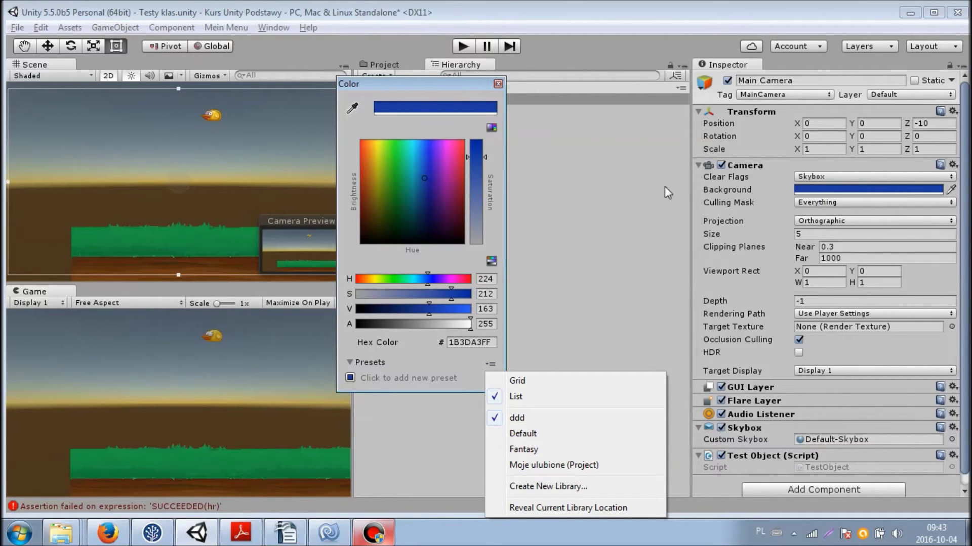
- Preview the Moje ulubione library from the Editor folder, showing Red, White, yellow and gree presets
{"action": "left_click", "coordinate": [554, 10]}
{"action": "left_click", "coordinate": [389, 67]}
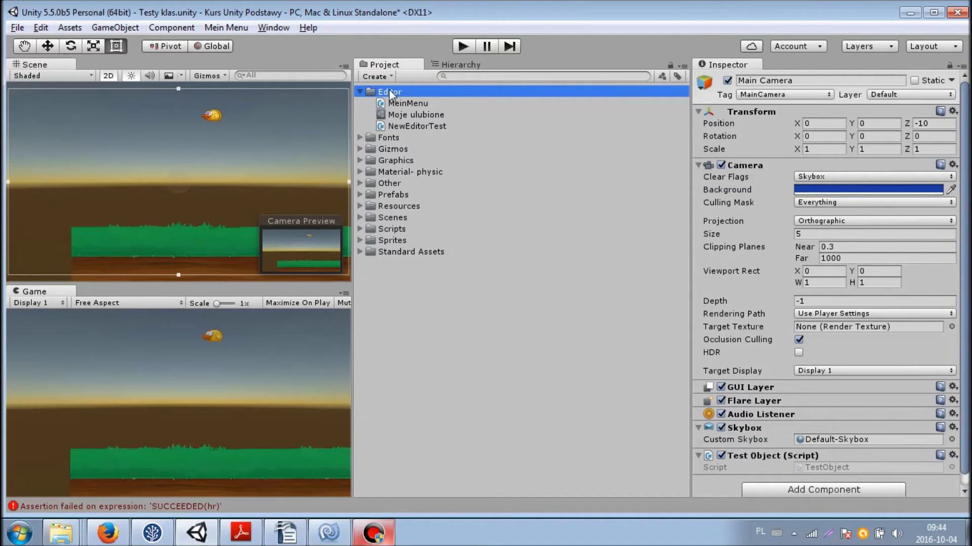
{"action": "left_click", "coordinate": [416, 115]}
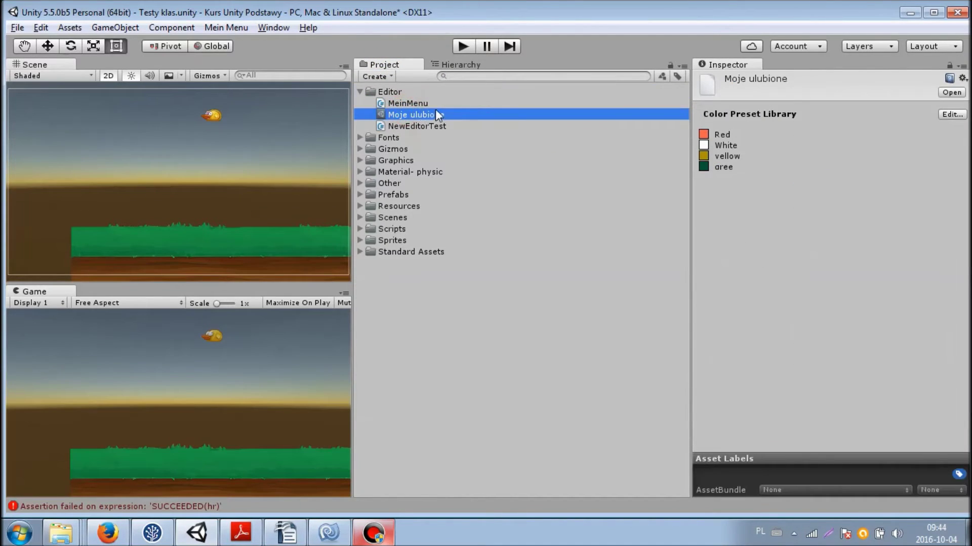
{"action": "left_click", "coordinate": [951, 115]}
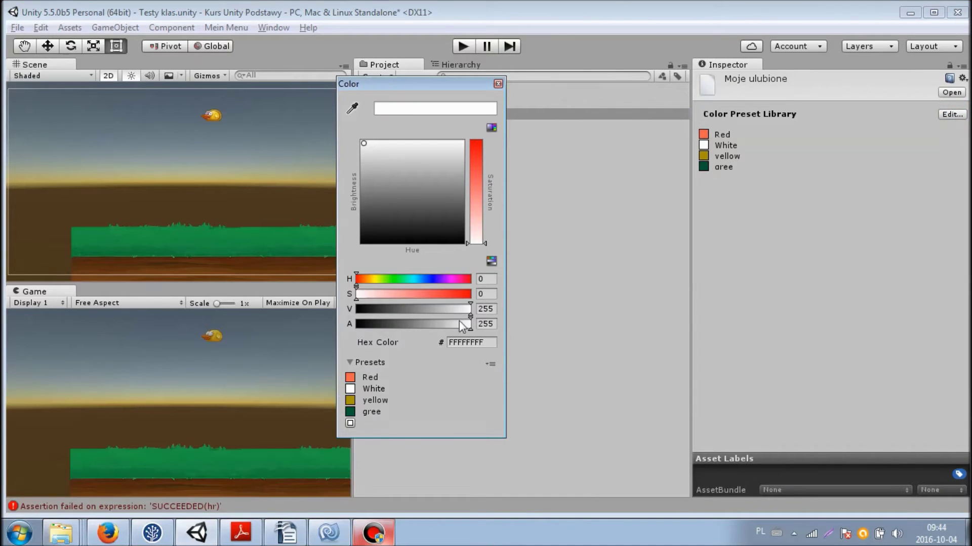
{"action": "left_click", "coordinate": [498, 83]}
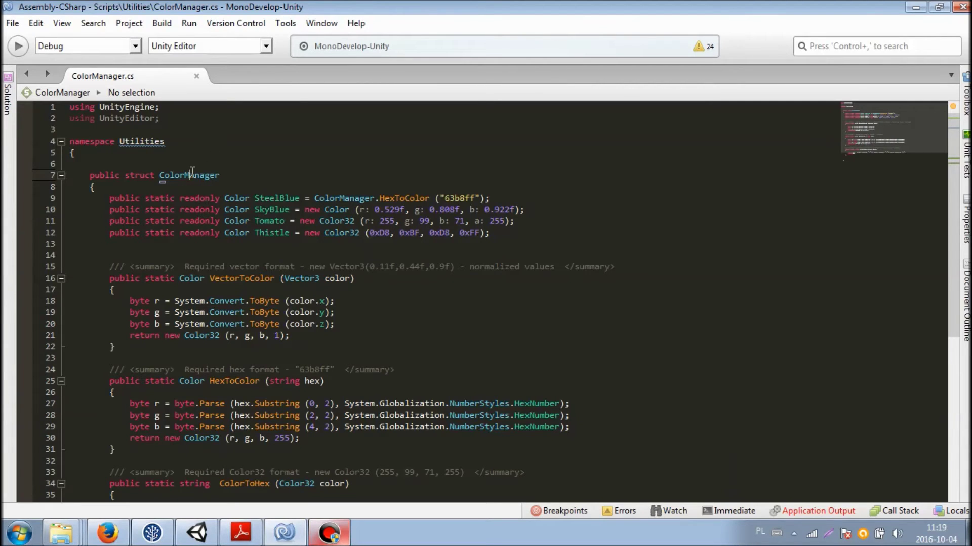
- Place the caret in the SkyBlue declaration on line 10 of ColorManager.cs
{"action": "mouse_move", "coordinate": [192, 174]}
{"action": "left_click", "coordinate": [237, 209]}
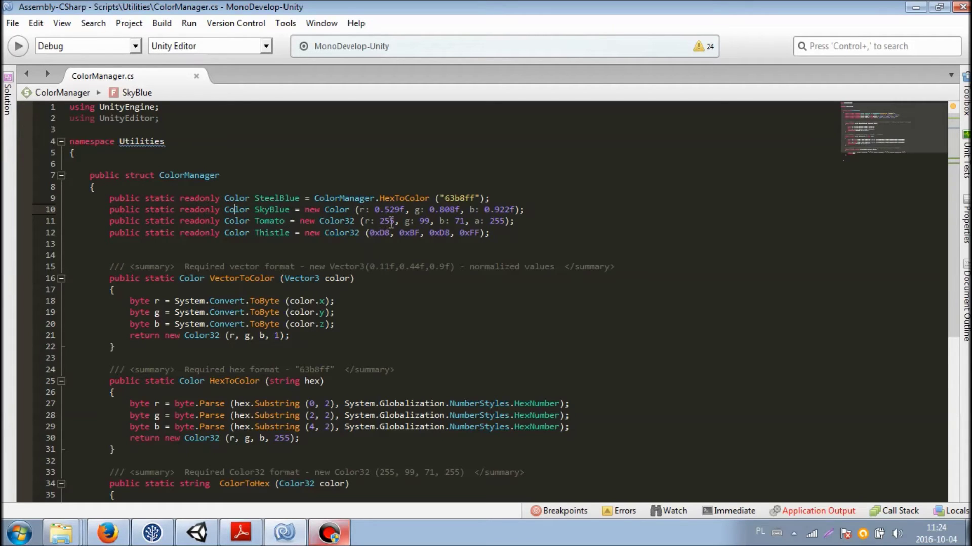
{"action": "mouse_move", "coordinate": [389, 223]}
{"action": "mouse_move", "coordinate": [339, 221]}
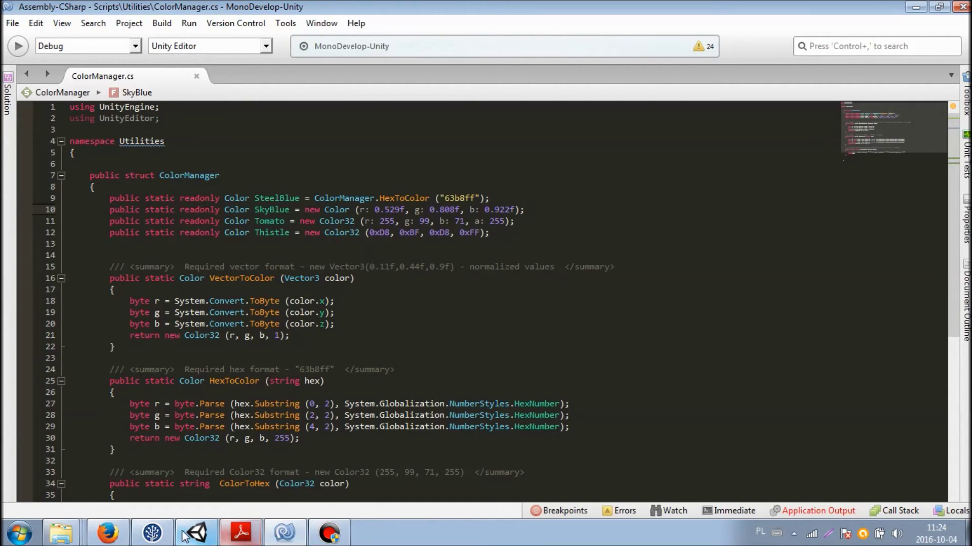
{"action": "left_click", "coordinate": [107, 533]}
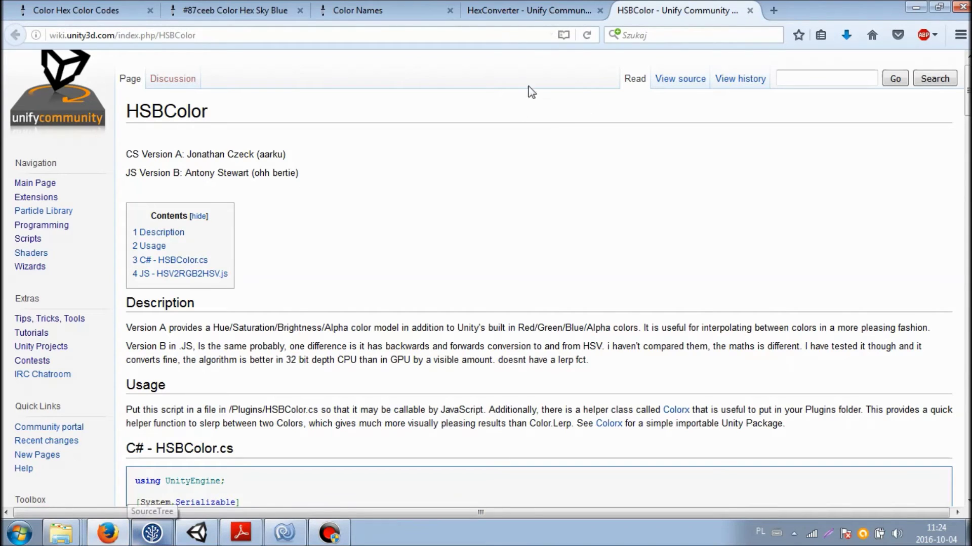
{"action": "left_click", "coordinate": [529, 10]}
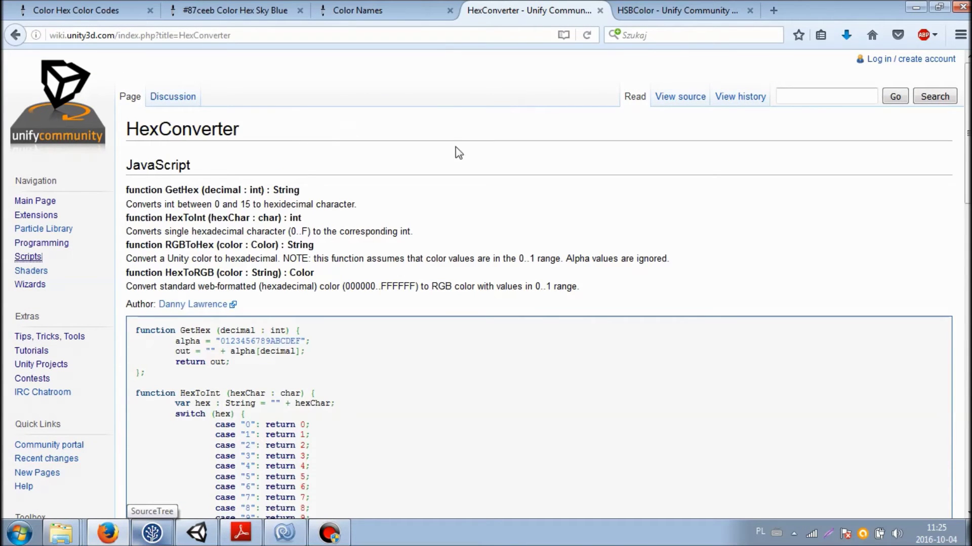
{"action": "scroll", "coordinate": [477, 170], "scroll_direction": "down", "scroll_amount": 10}
{"action": "scroll", "coordinate": [474, 167], "scroll_direction": "down", "scroll_amount": 5}
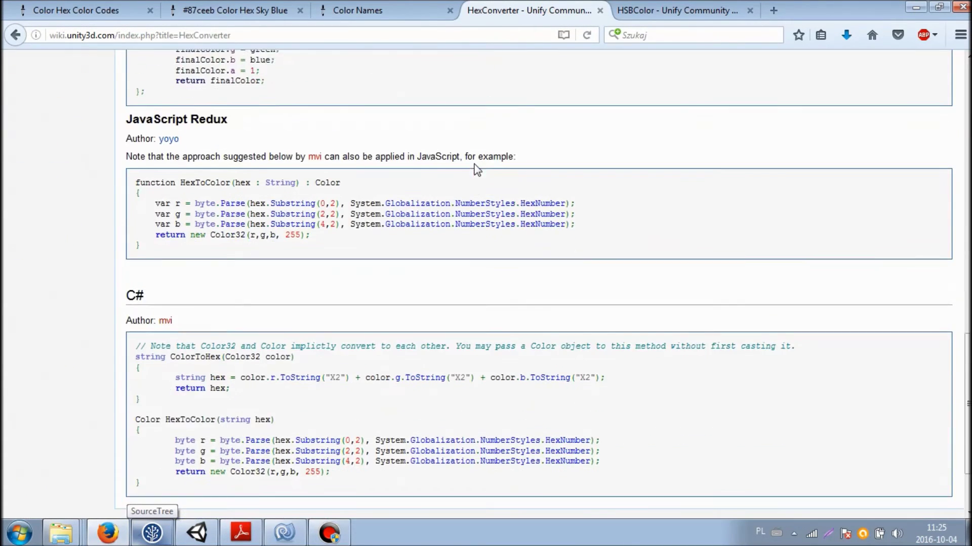
{"action": "scroll", "coordinate": [477, 170], "scroll_direction": "down", "scroll_amount": 2}
{"action": "scroll", "coordinate": [587, 304], "scroll_direction": "up", "scroll_amount": 7}
{"action": "scroll", "coordinate": [591, 275], "scroll_direction": "up", "scroll_amount": 10}
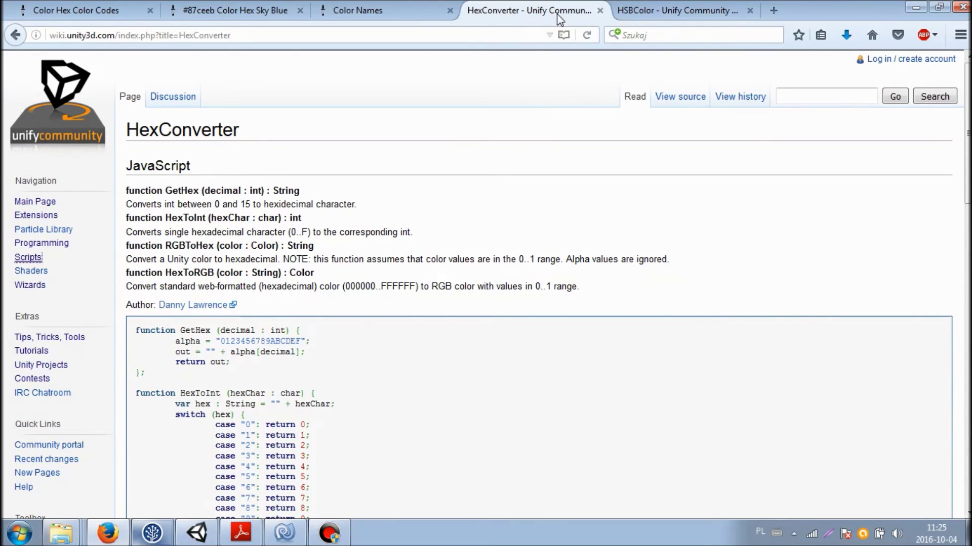
{"action": "left_click", "coordinate": [640, 10]}
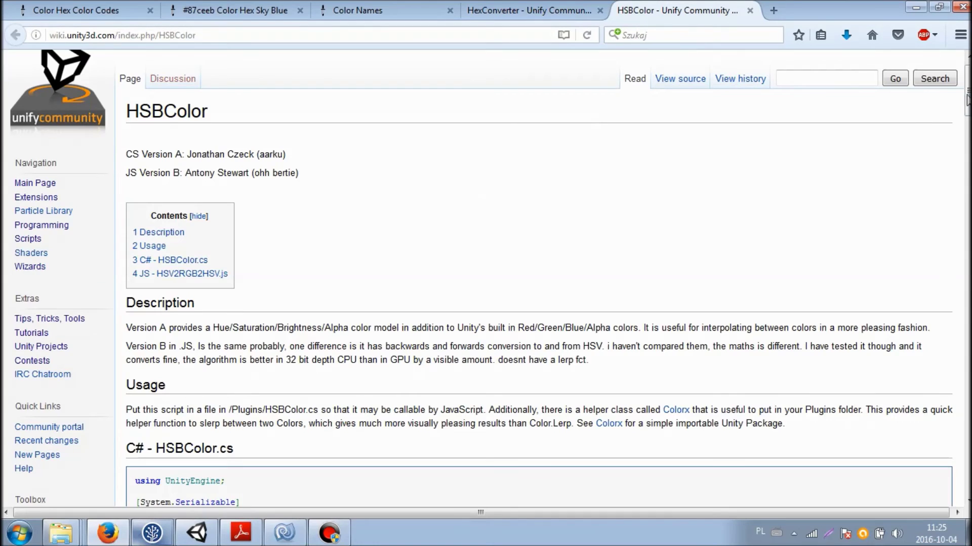
{"action": "left_click_drag", "start_coordinate": [967, 98], "coordinate": [967, 56]}
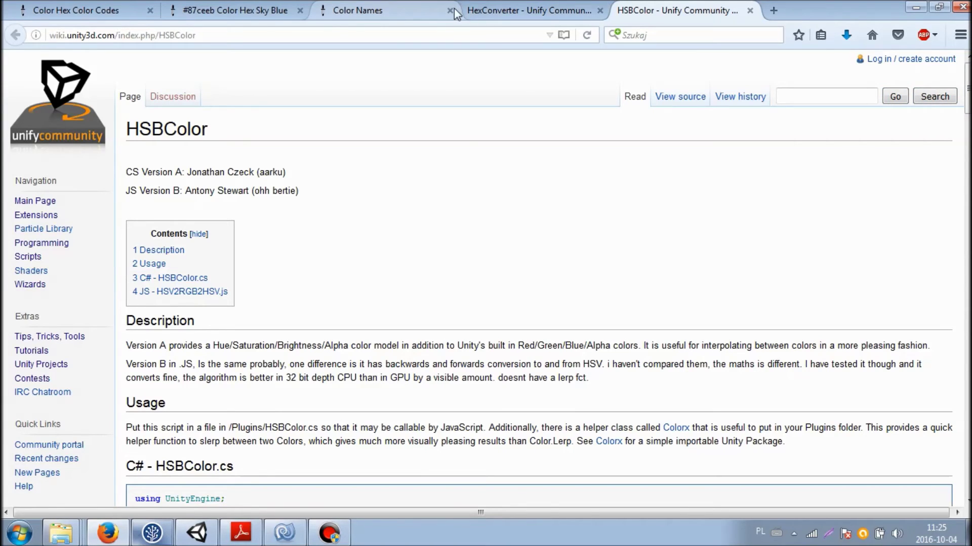
{"action": "left_click", "coordinate": [295, 536]}
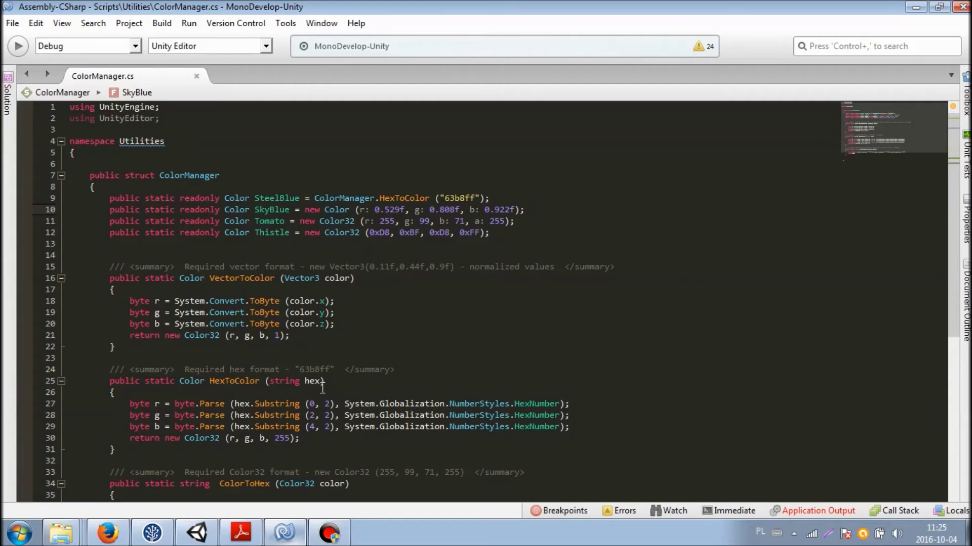
- Scroll through ColorManager.cs, then bring the Firefox HSBColor wiki page back to the front
{"action": "scroll", "coordinate": [361, 342], "scroll_direction": "down", "scroll_amount": 2}
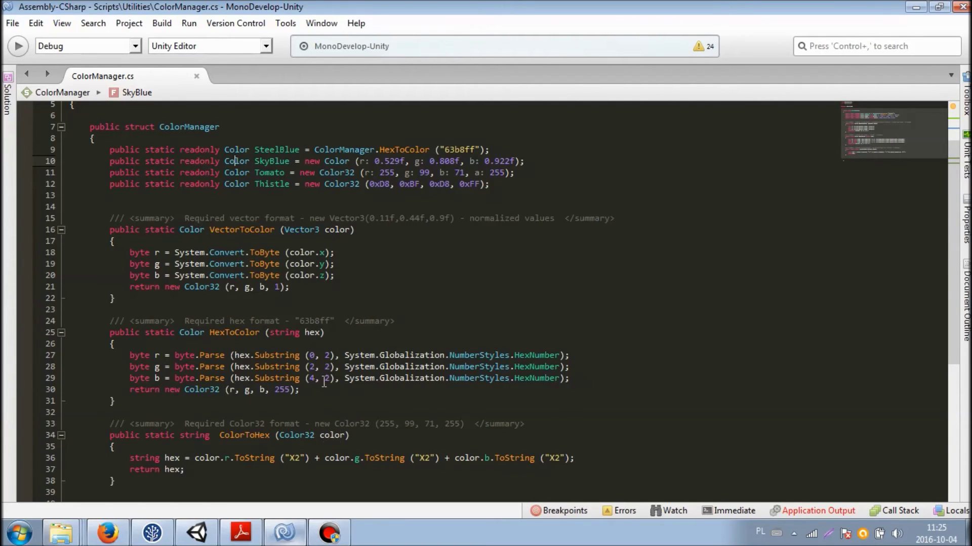
{"action": "scroll", "coordinate": [324, 385], "scroll_direction": "up", "scroll_amount": 2}
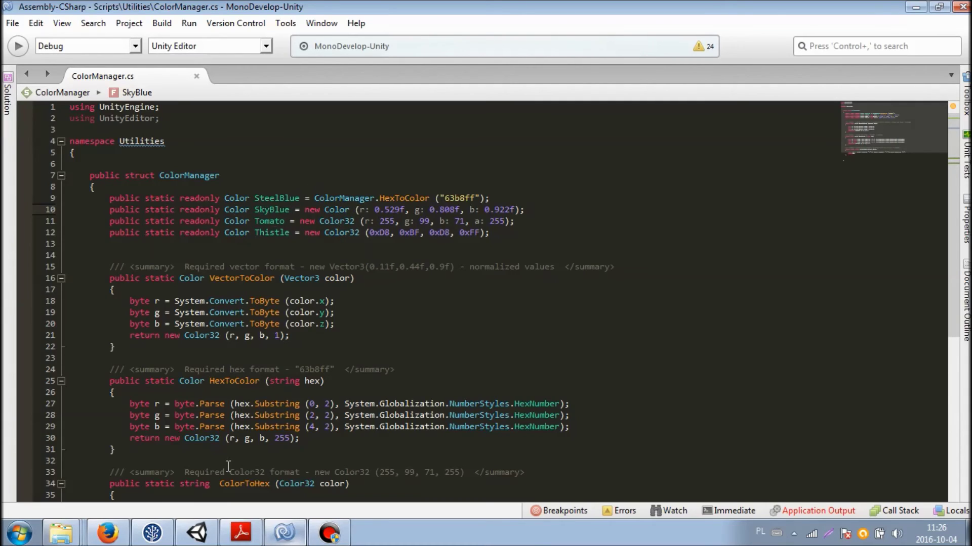
{"action": "left_click", "coordinate": [108, 532]}
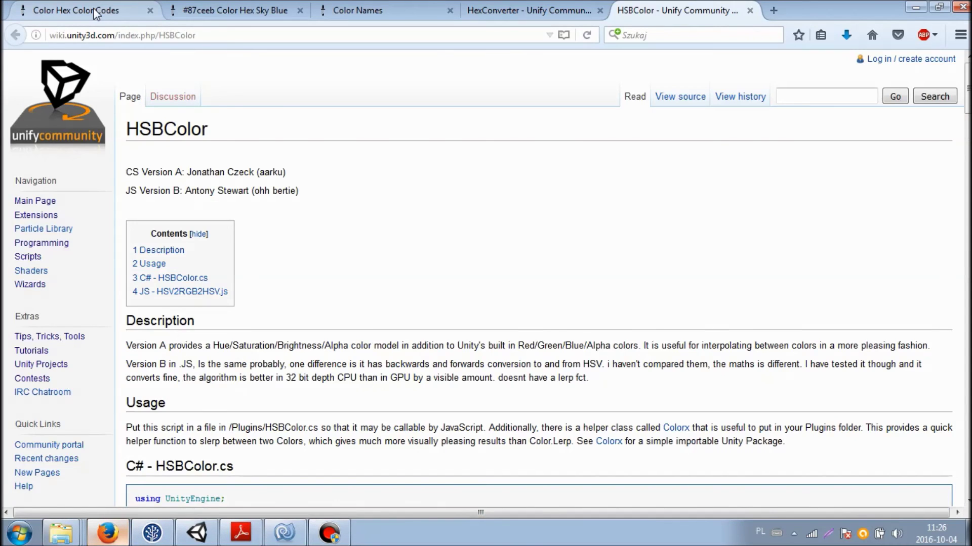
- Check #87ceeb Sky Blue (RGB 135, 206, 235) on color-hex.com, then return to ColorManager.cs
{"action": "left_click", "coordinate": [91, 11]}
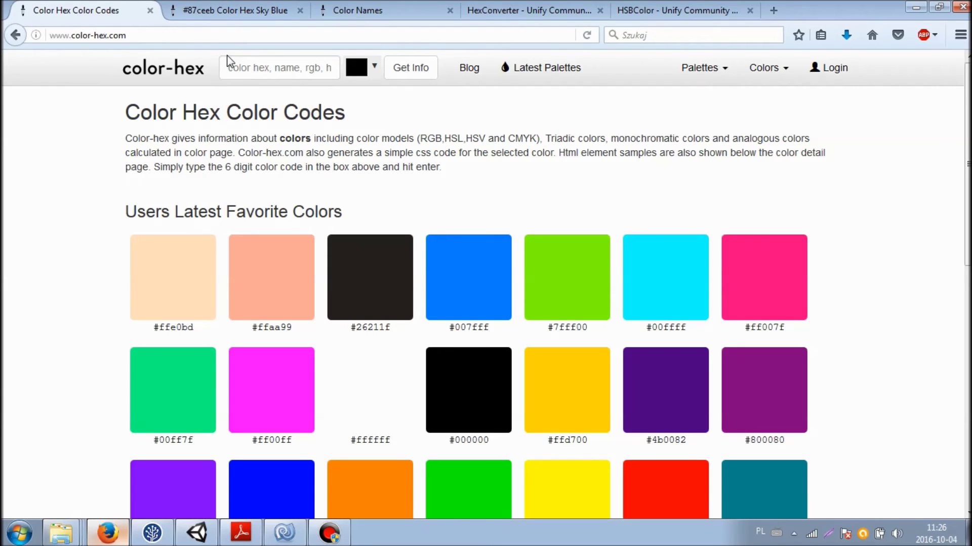
{"action": "left_click", "coordinate": [355, 10]}
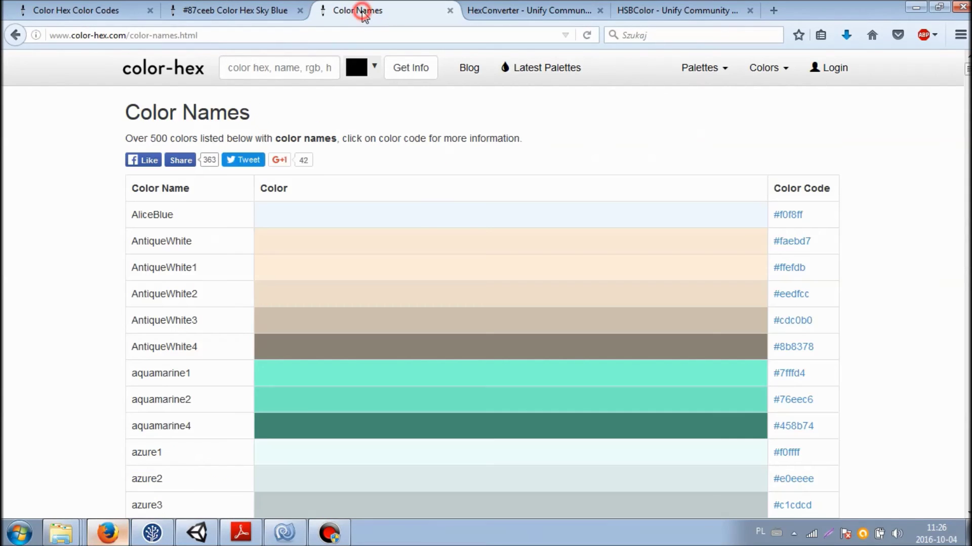
{"action": "left_click", "coordinate": [196, 8]}
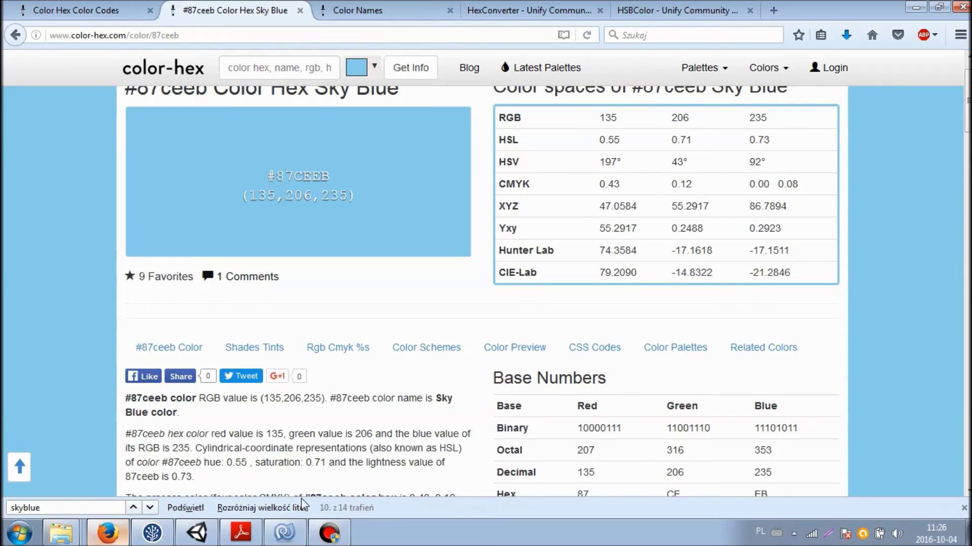
{"action": "left_click", "coordinate": [298, 532]}
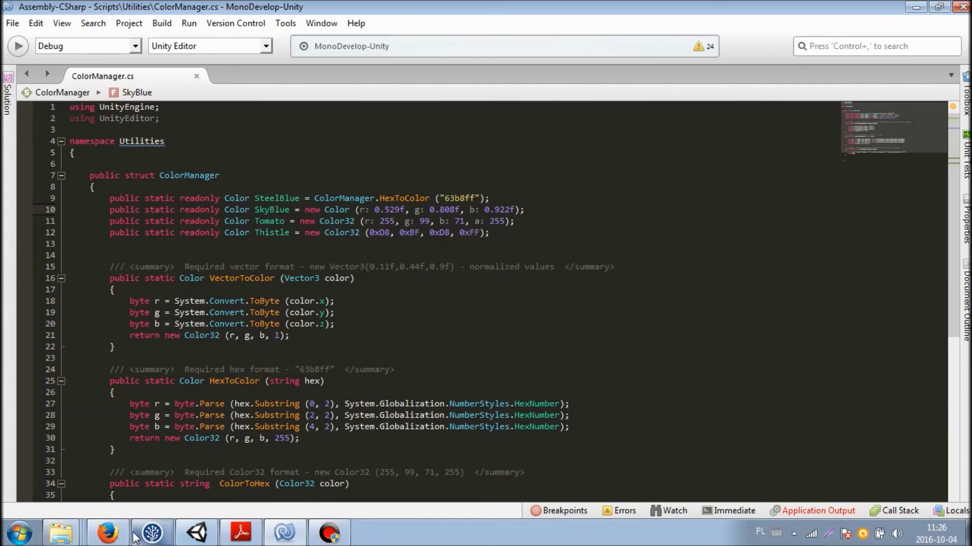
- Bring Firefox's #87ceeb Sky Blue colour page back in front of MonoDevelop
{"action": "left_click", "coordinate": [108, 532]}
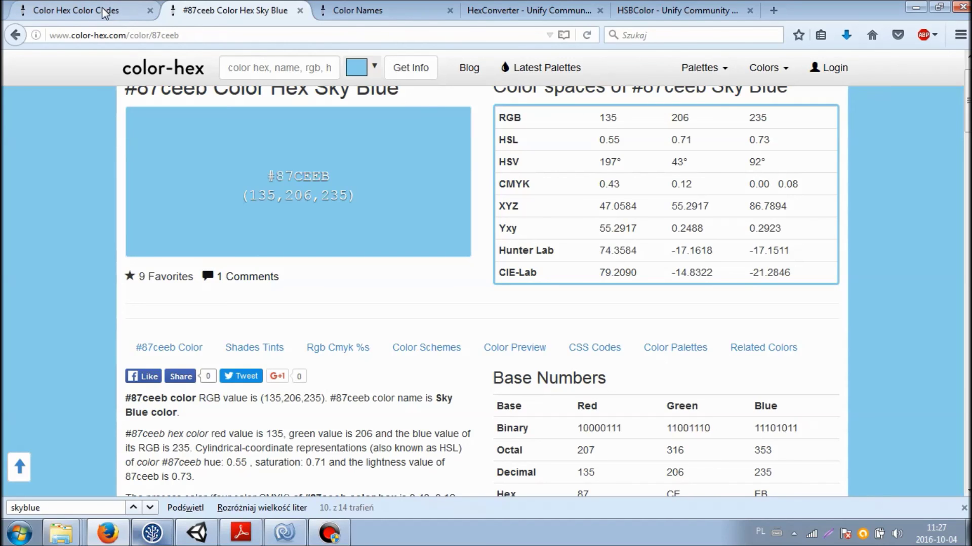
- Browse color-hex.com's Color Names table of named colours and hex codes, then return to ColorManager.cs
{"action": "left_click", "coordinate": [754, 69]}
{"action": "left_click", "coordinate": [755, 71]}
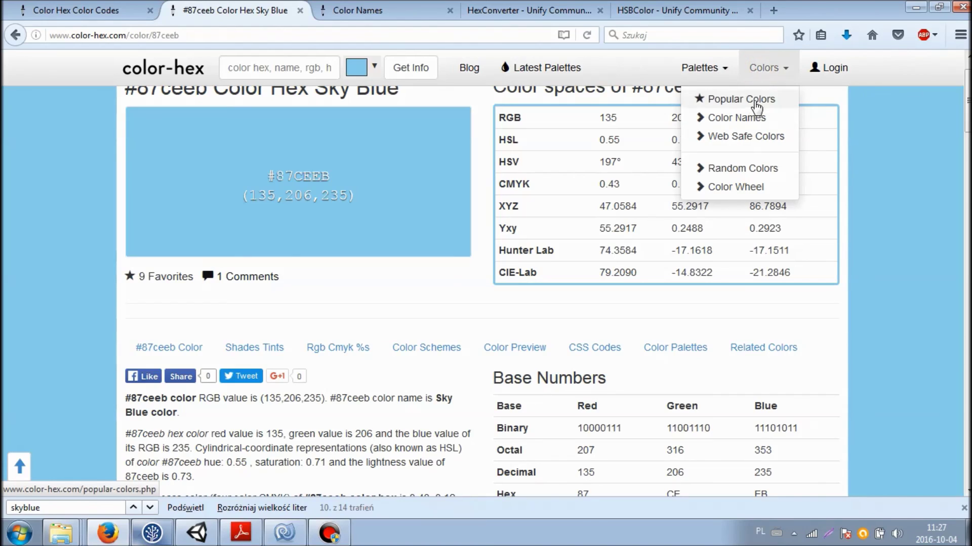
{"action": "left_click", "coordinate": [744, 118]}
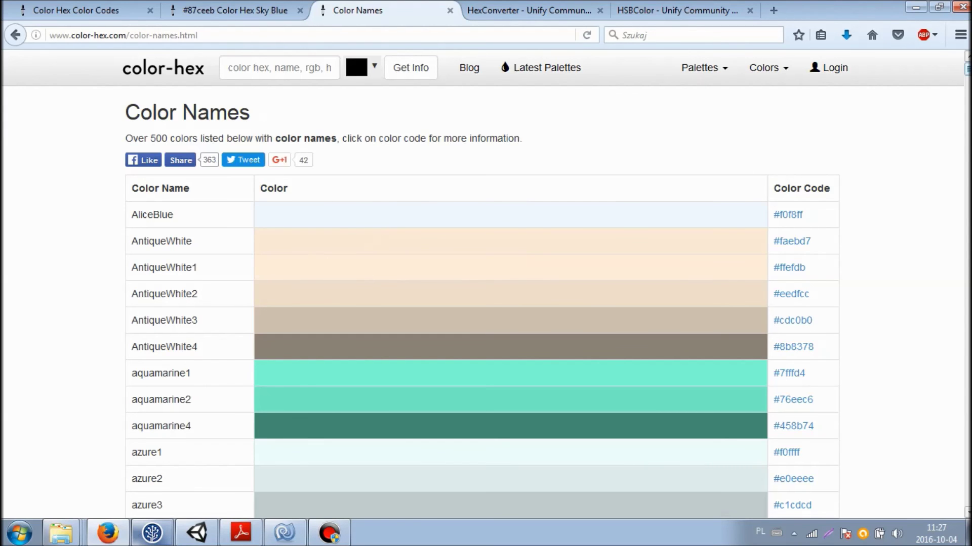
{"action": "scroll", "coordinate": [482, 303], "scroll_direction": "down", "scroll_amount": 4}
{"action": "scroll", "coordinate": [482, 304], "scroll_direction": "down", "scroll_amount": 2}
{"action": "scroll", "coordinate": [482, 303], "scroll_direction": "down", "scroll_amount": 9}
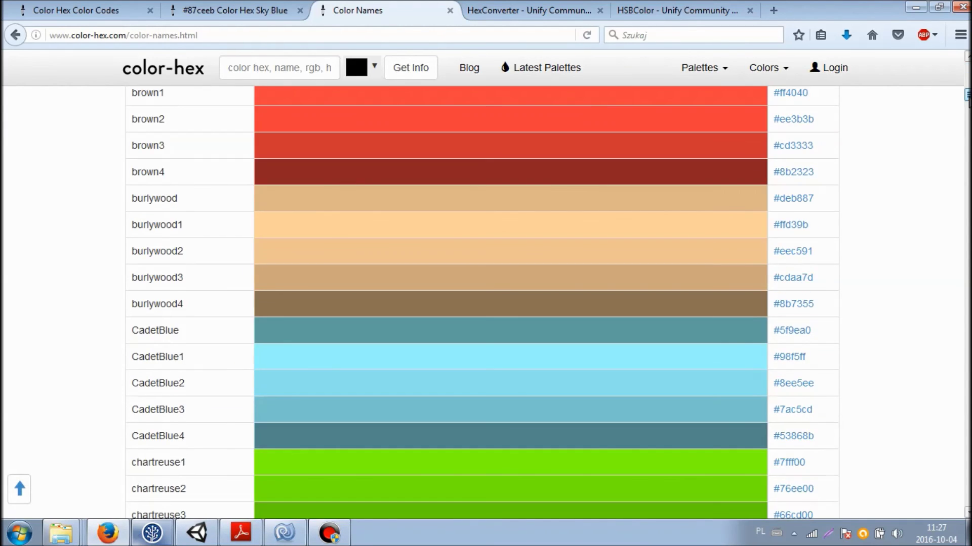
{"action": "scroll", "coordinate": [967, 96], "scroll_direction": "up", "scroll_amount": 15}
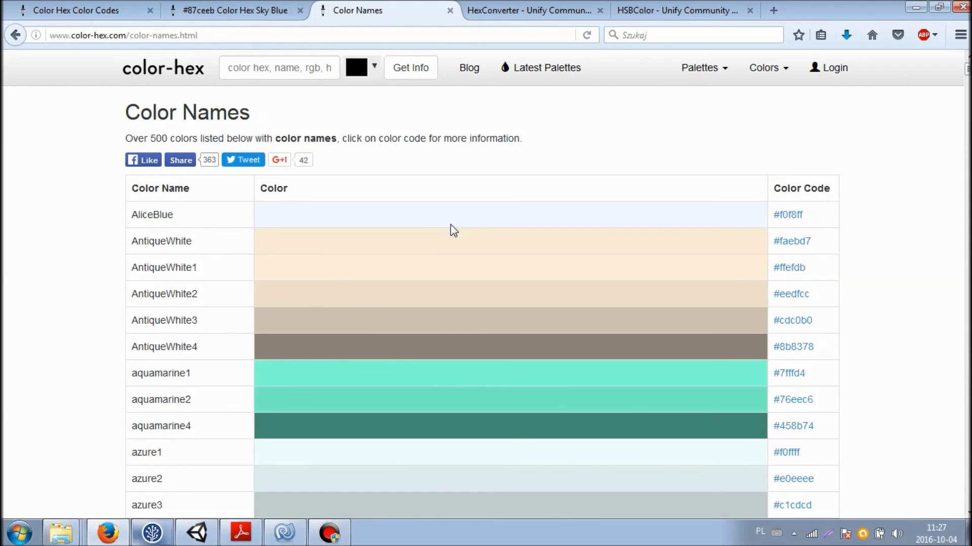
{"action": "scroll", "coordinate": [966, 96], "scroll_direction": "down", "scroll_amount": 10}
{"action": "scroll", "coordinate": [967, 96], "scroll_direction": "down", "scroll_amount": 5}
{"action": "scroll", "coordinate": [966, 96], "scroll_direction": "up", "scroll_amount": 5}
{"action": "scroll", "coordinate": [967, 97], "scroll_direction": "up", "scroll_amount": 10}
{"action": "left_click", "coordinate": [284, 533]}
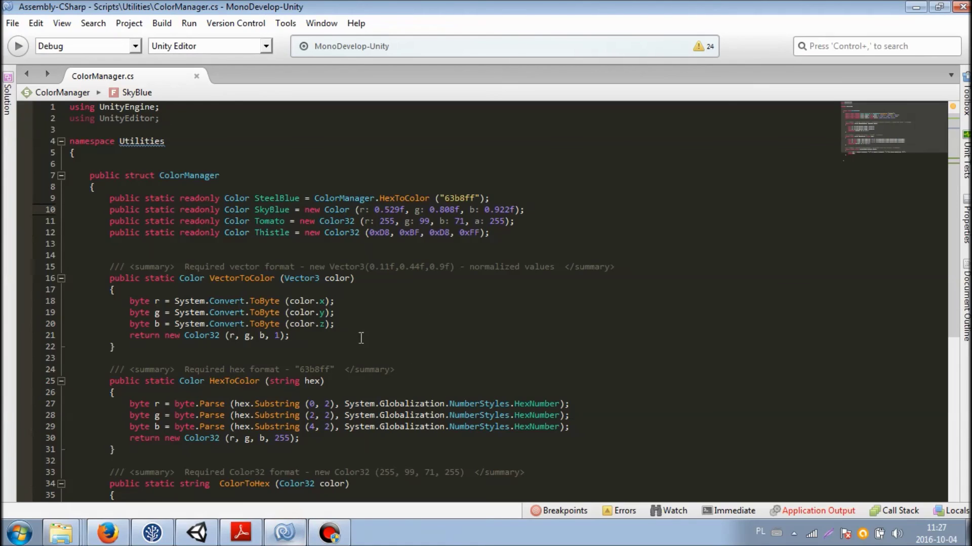